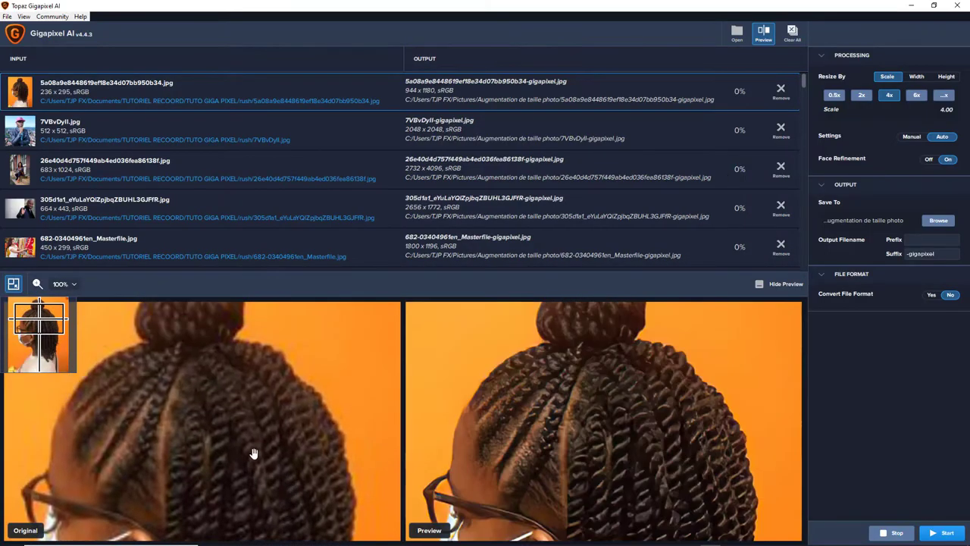
Step: Scroll the image list and preview the 7VBvDyll photo and the third woman's portrait
scroll(253, 452, "down", 3)
scroll(288, 309, "down", 3)
scroll(277, 363, "down", 2)
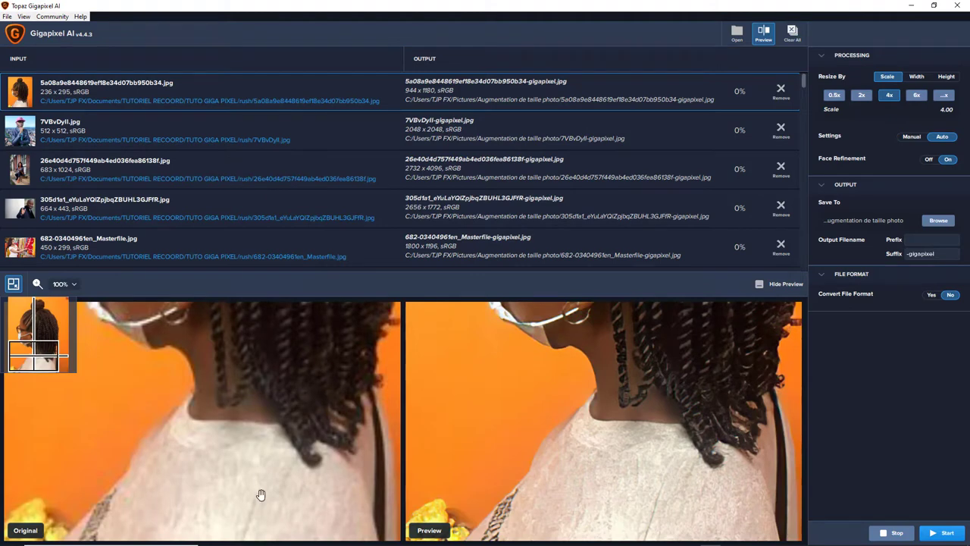
left_click(217, 118)
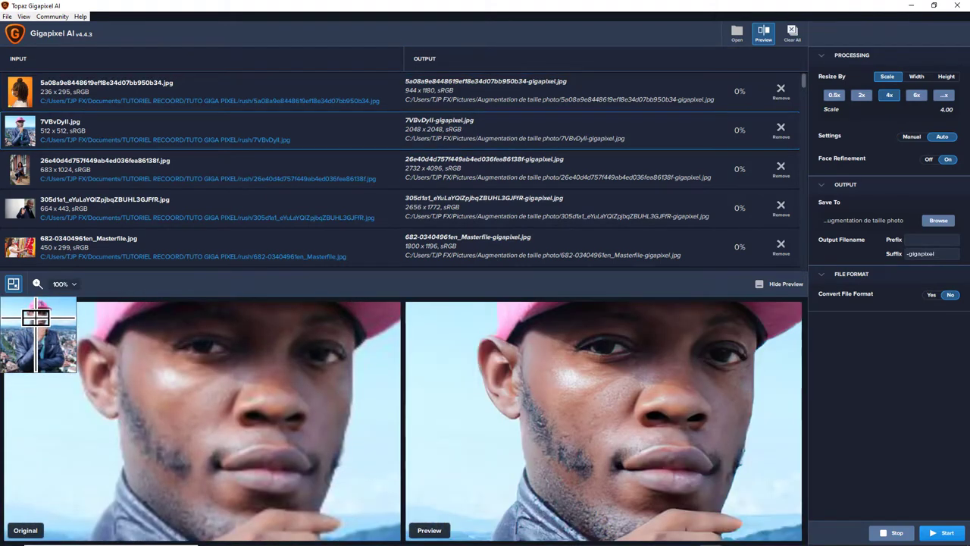
left_click(121, 164)
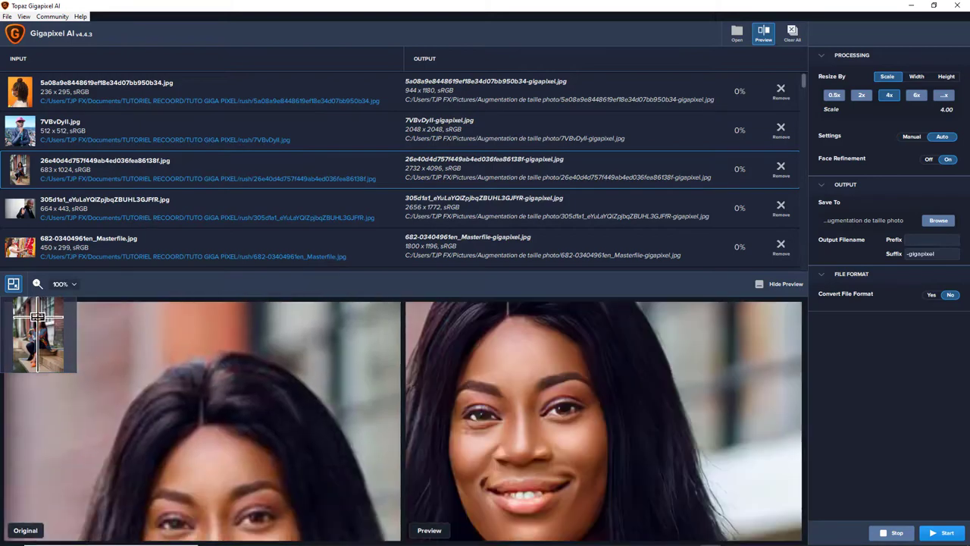
key("Down")
key("Down")
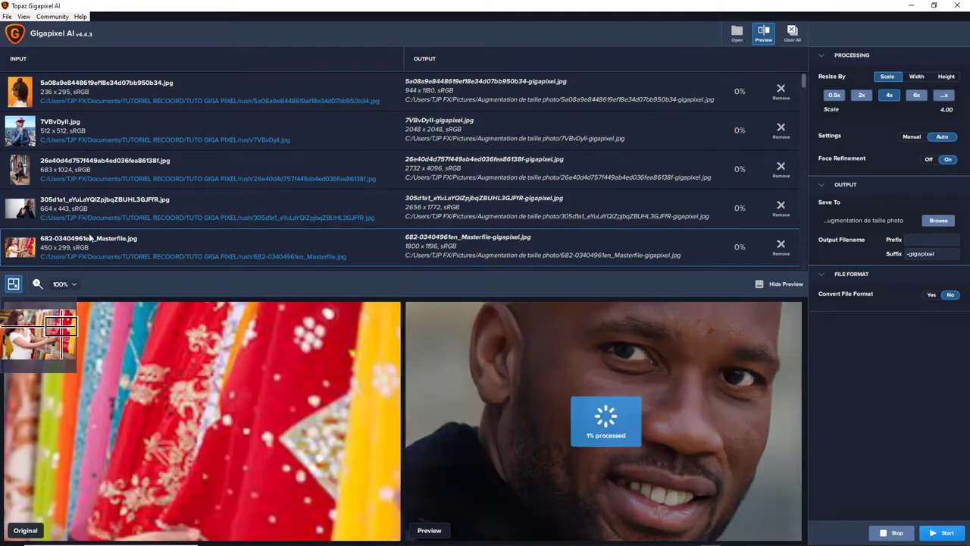
key("Down")
key("Down")
key("Down")
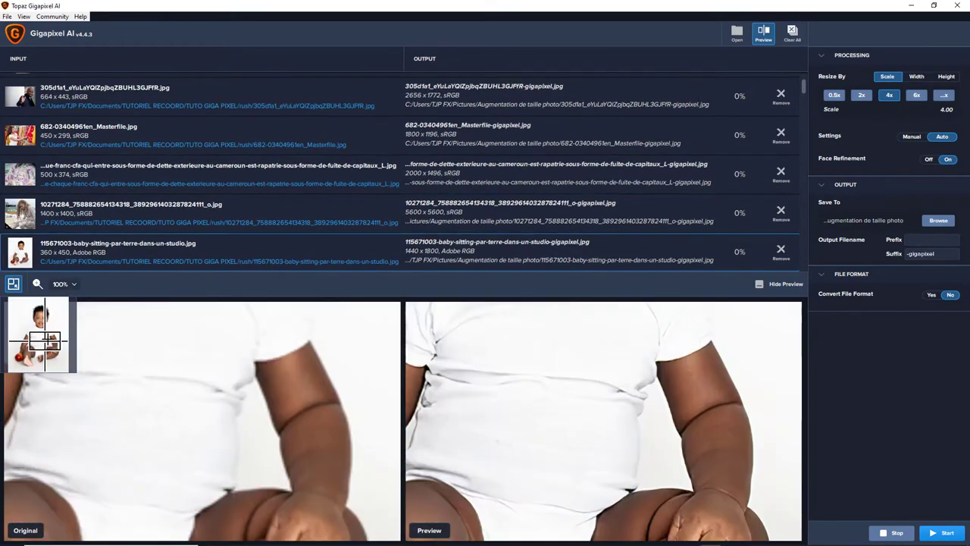
key("Down")
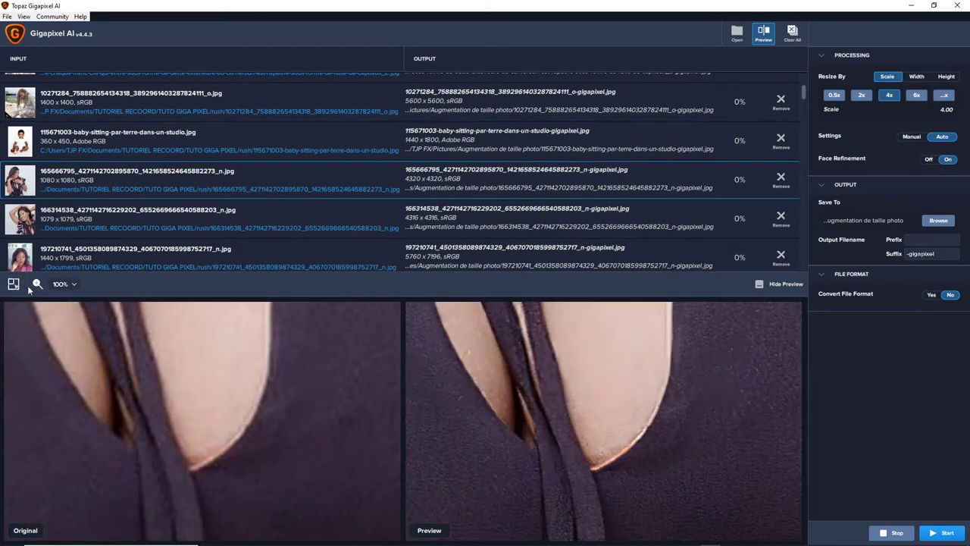
key("Down")
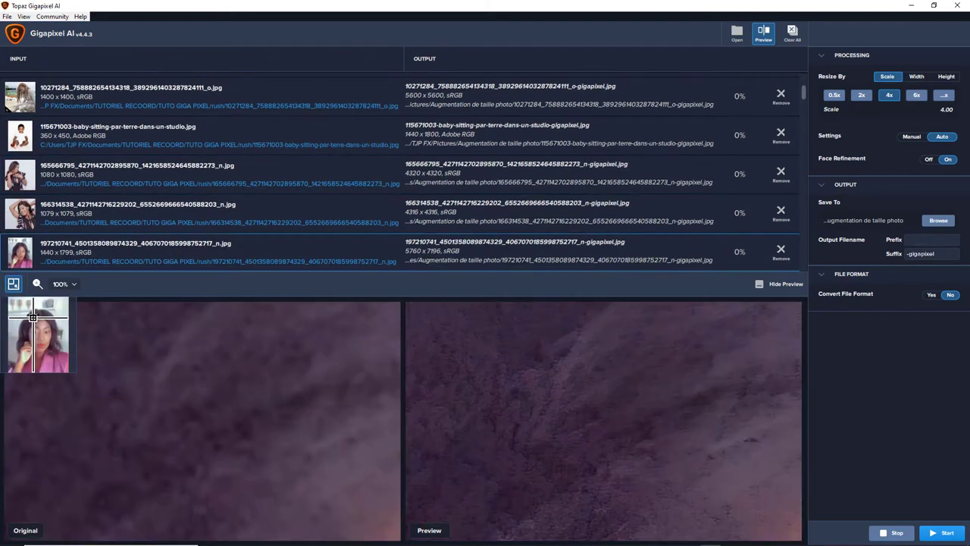
key("Down")
left_click(142, 208)
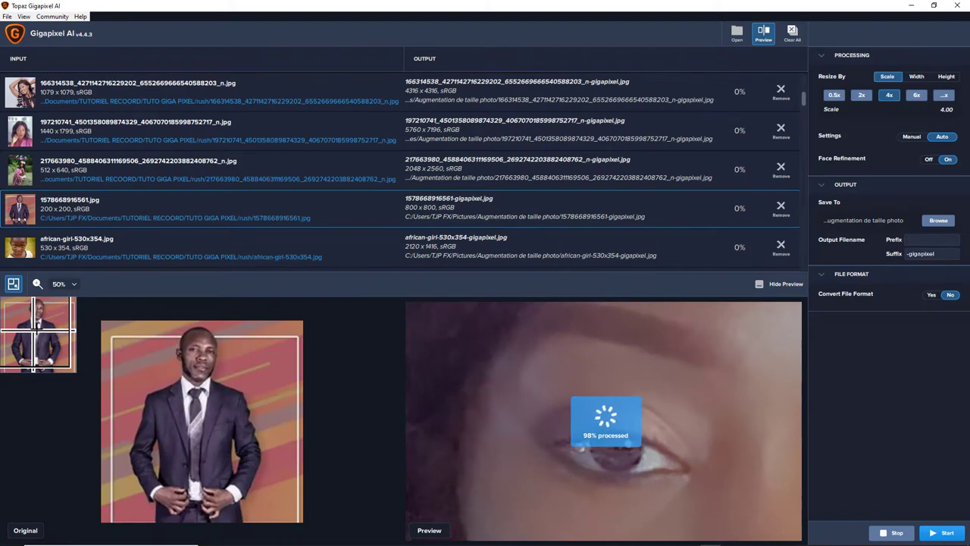
Step: Set the comparison preview to 100% zoom, then step through andrew.png, Andrew-Kramer and the baby photo
left_click(81, 299)
left_click(118, 242)
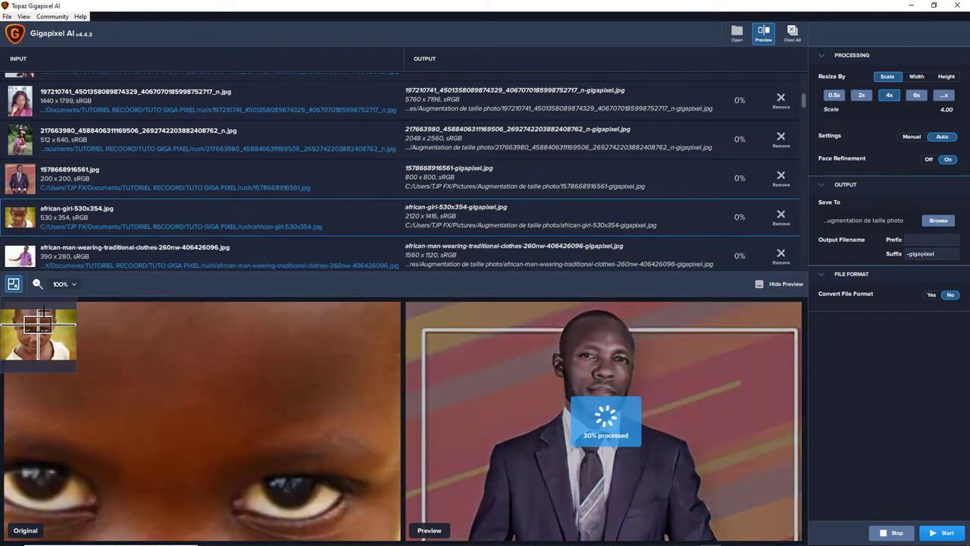
left_click(117, 242)
key("Down")
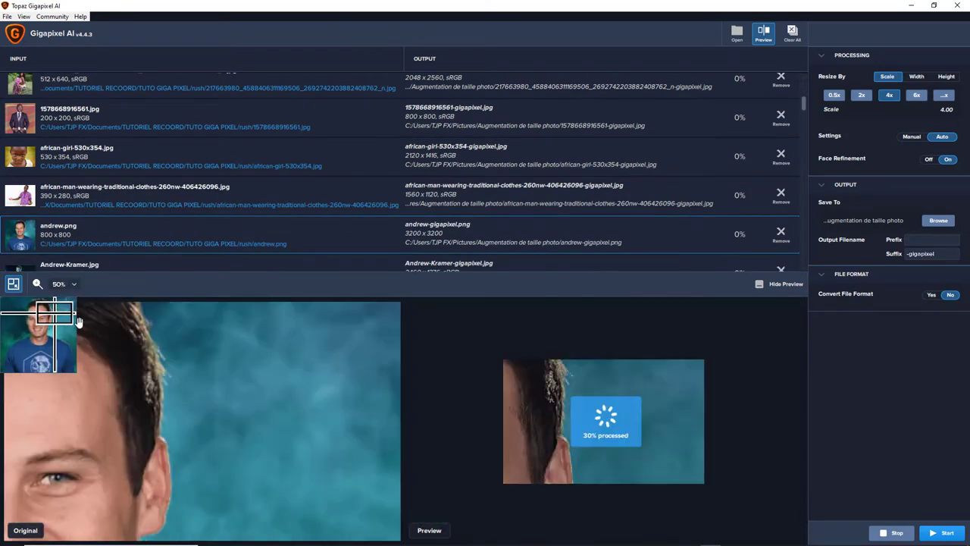
key("Down")
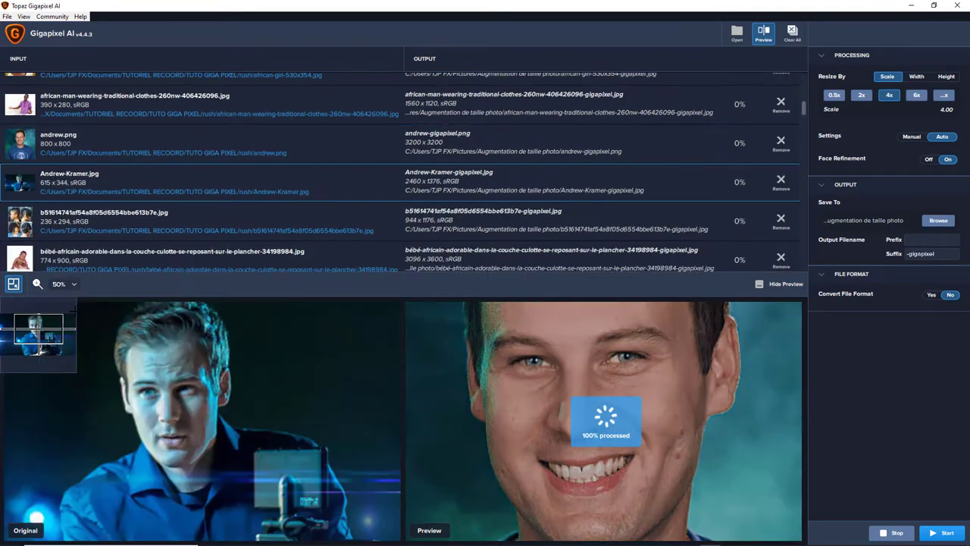
key("Down")
key("Down")
key("Down")
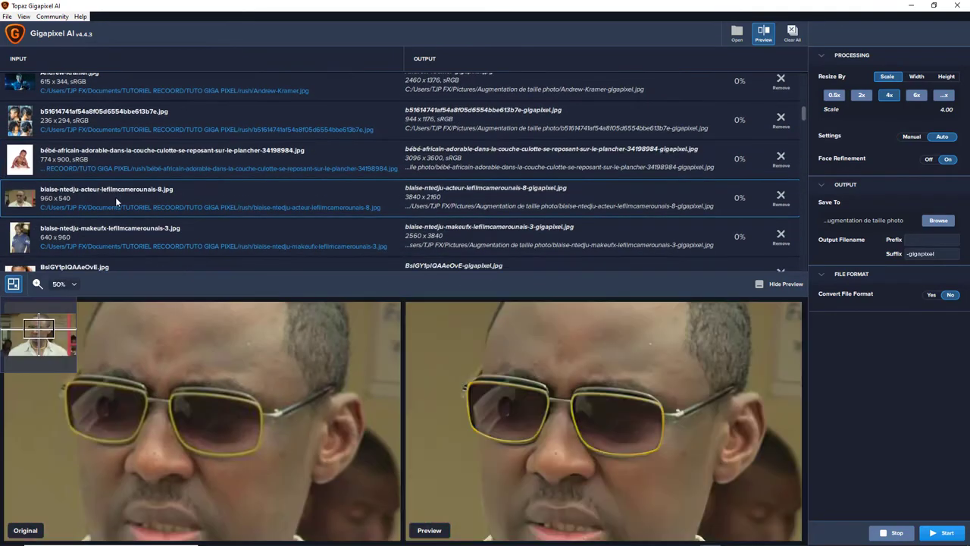
left_click(100, 238)
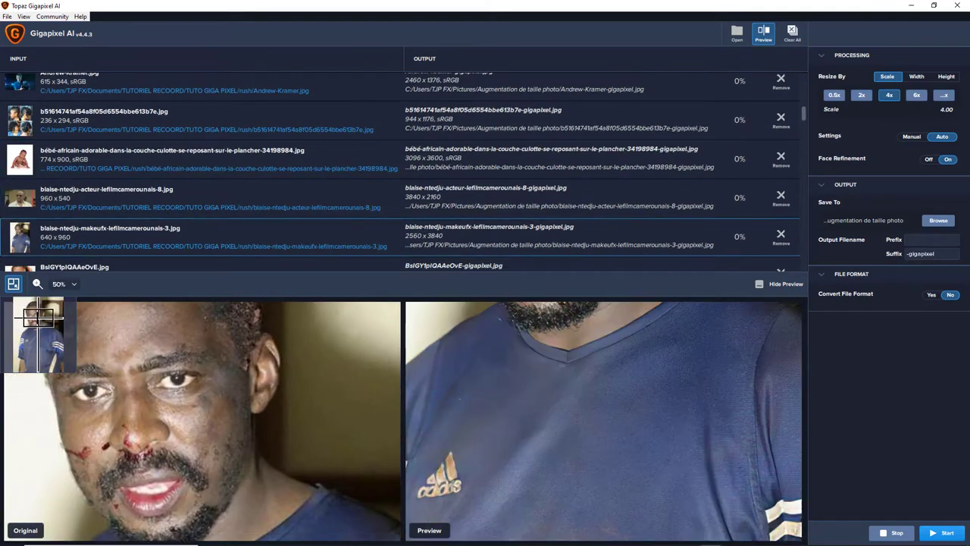
key("Down")
key("Down")
key("Down")
key("Down")
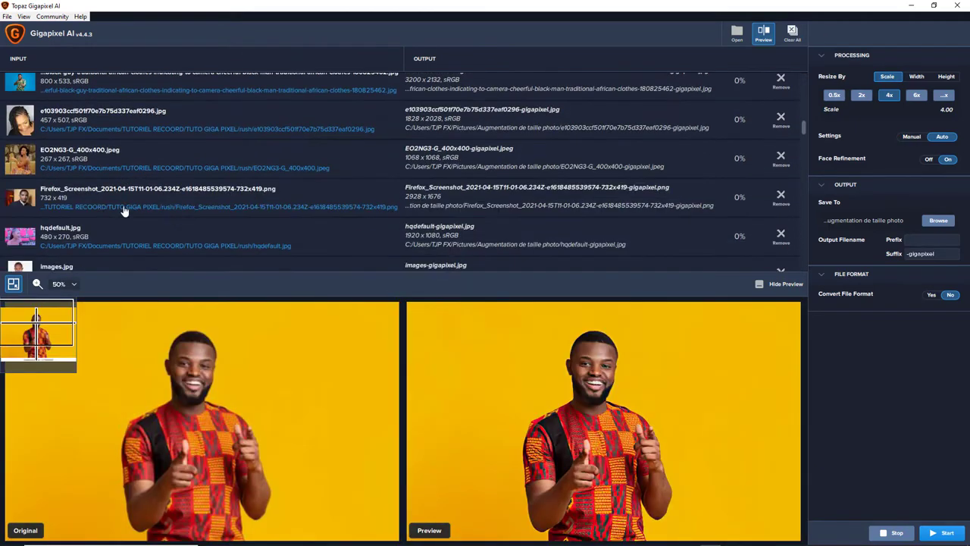
key("Down")
left_click_drag(46, 334, 50, 336)
key("Down")
key("Down")
key("Down")
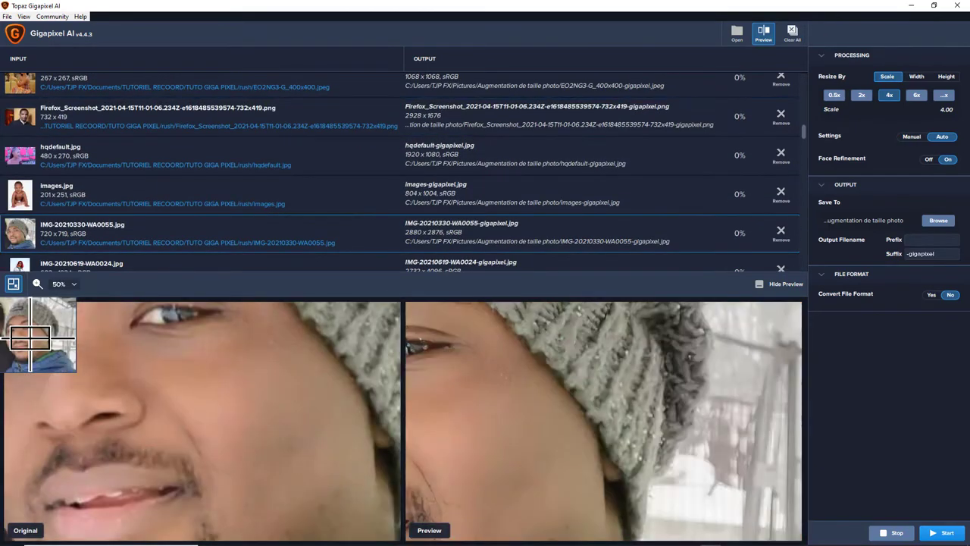
key("Down")
key("Down")
key("Down")
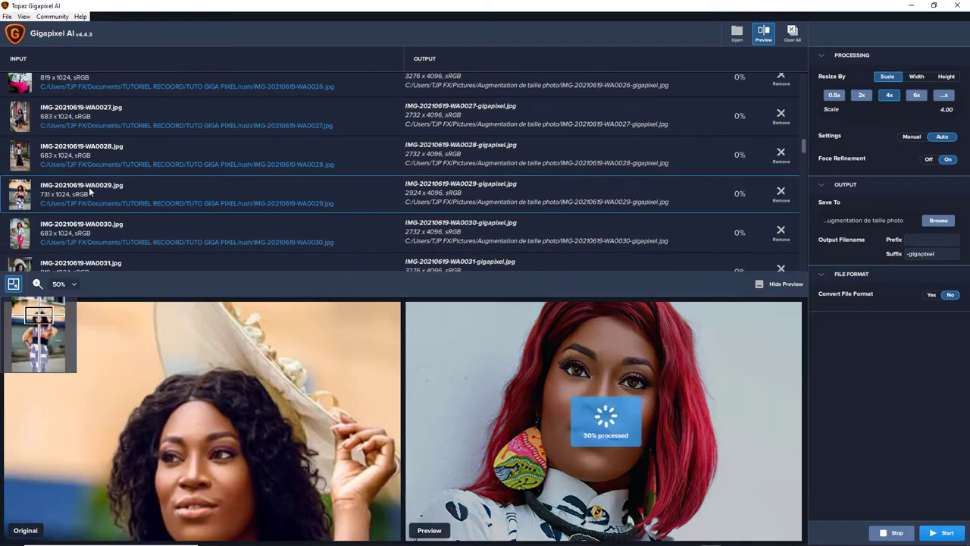
key("Down")
key("Down")
key("Down")
key("Down")
key("Down")
key("Down")
key("Down")
key("Down")
key("Down")
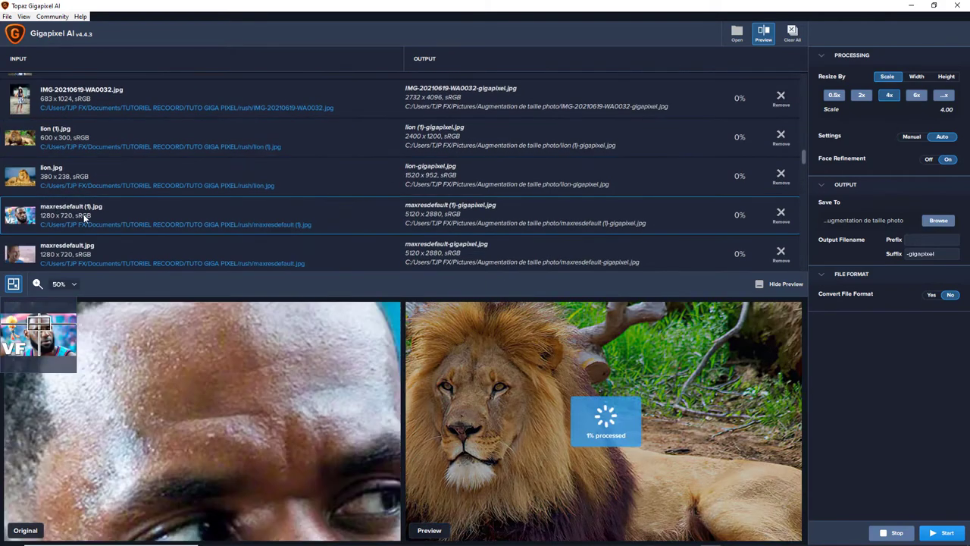
key("Down")
key("Down")
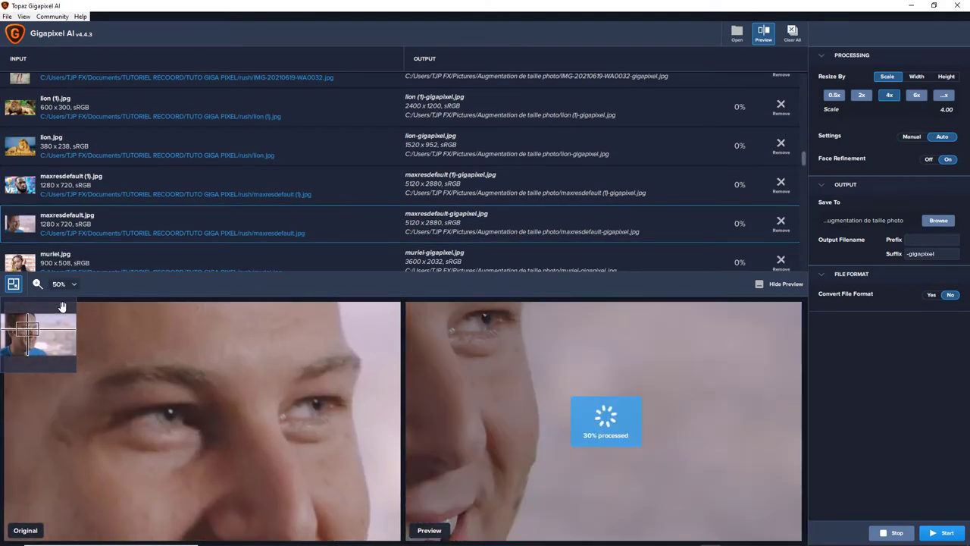
key("Down")
key("Down")
key("Down")
key("Down")
key("Down")
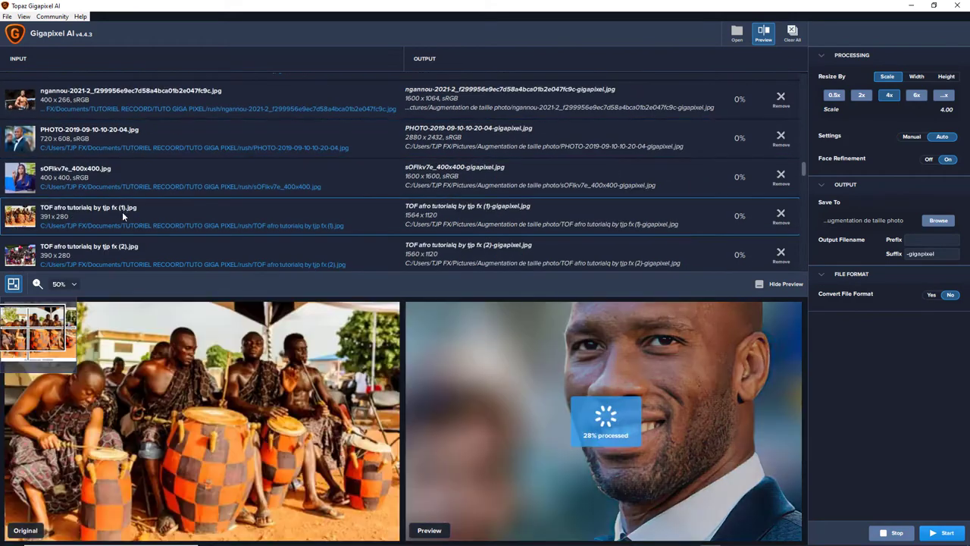
key("Down")
key("Down")
key("Down")
key("Down")
key("Down")
key("Down")
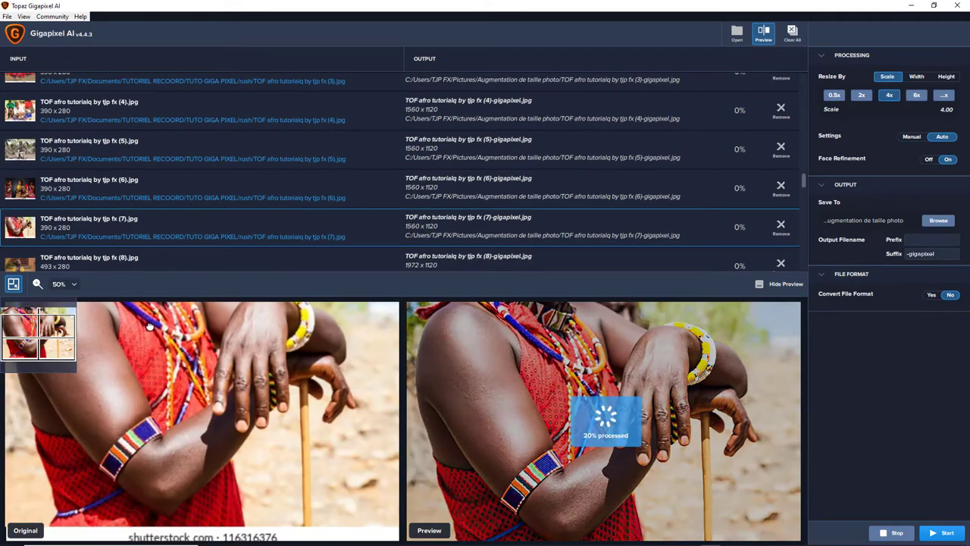
key("Down")
key("Down")
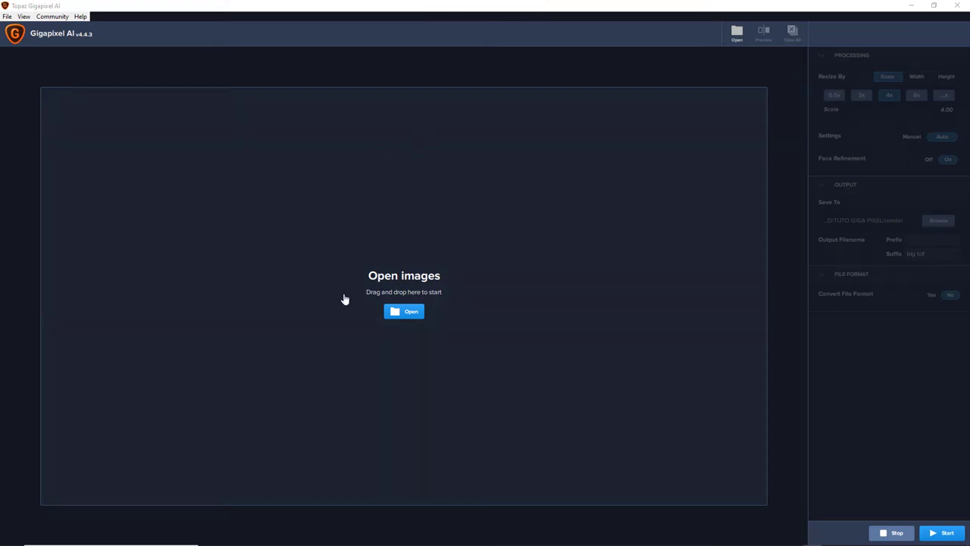
Step: Add 7VBvDyll.jpg from the file picker as the only image to upscale
left_click(415, 321)
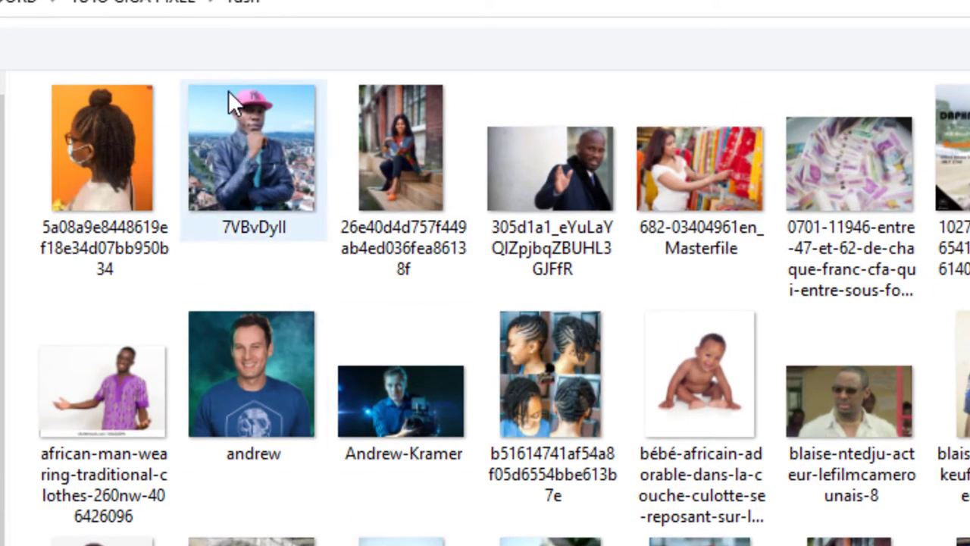
left_click(241, 143)
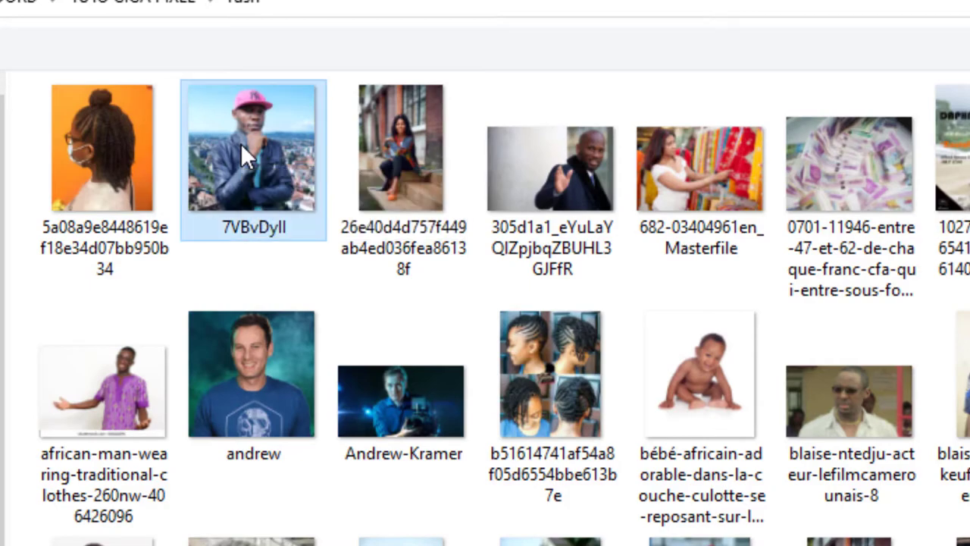
double_click(242, 144)
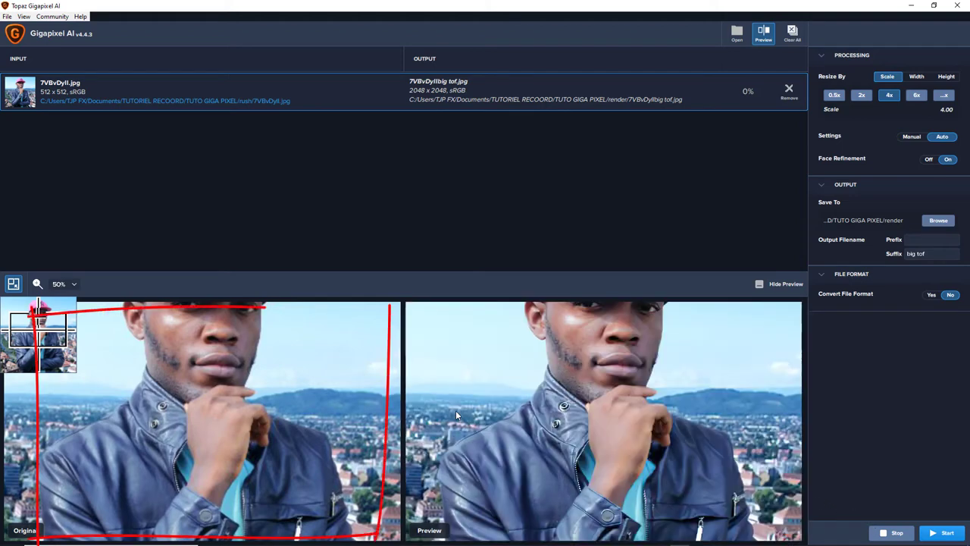
Step: Pan the comparison view up to show the man's pink cap
left_click_drag(38, 329, 38, 316)
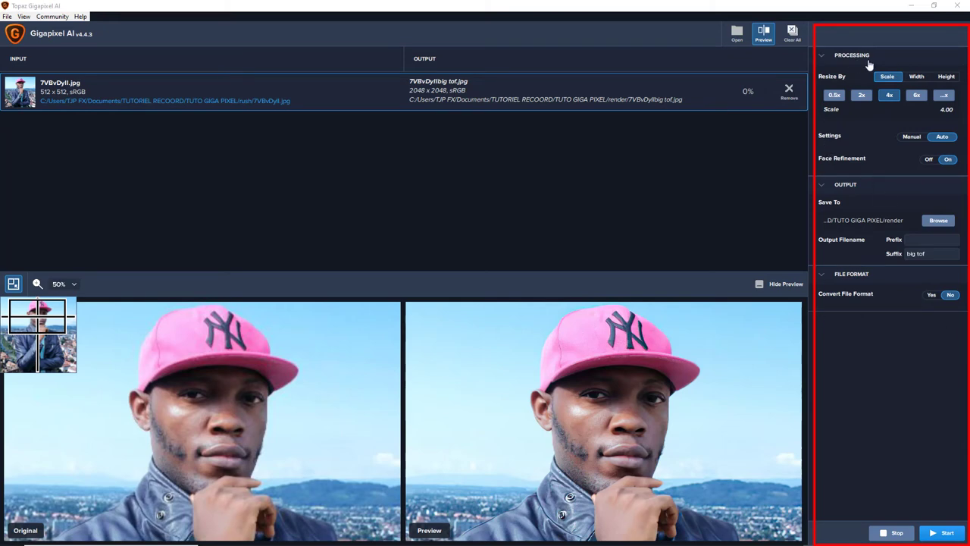
Step: Set a custom 6.00 scale for 3072 x 3072 output and return enhancement settings to Auto
left_click(861, 95)
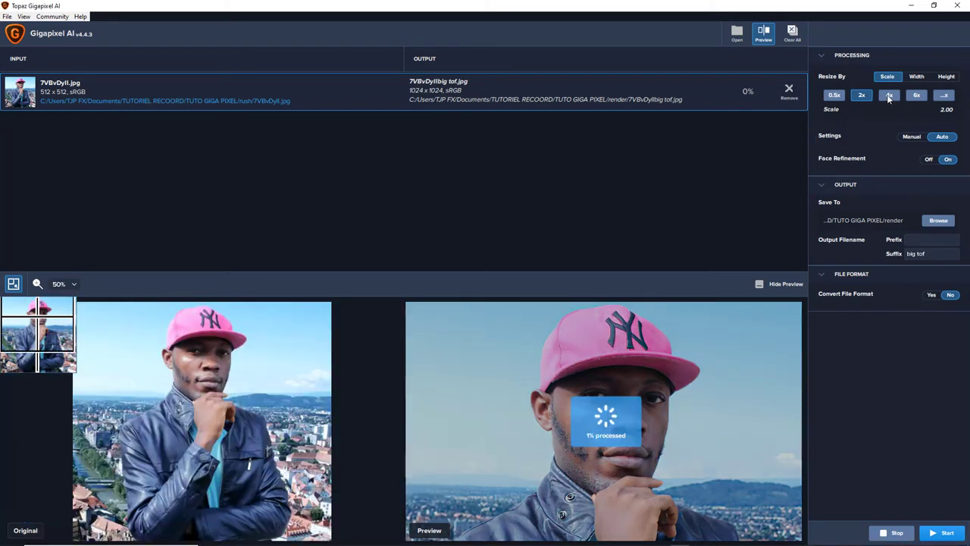
left_click(889, 95)
left_click(915, 95)
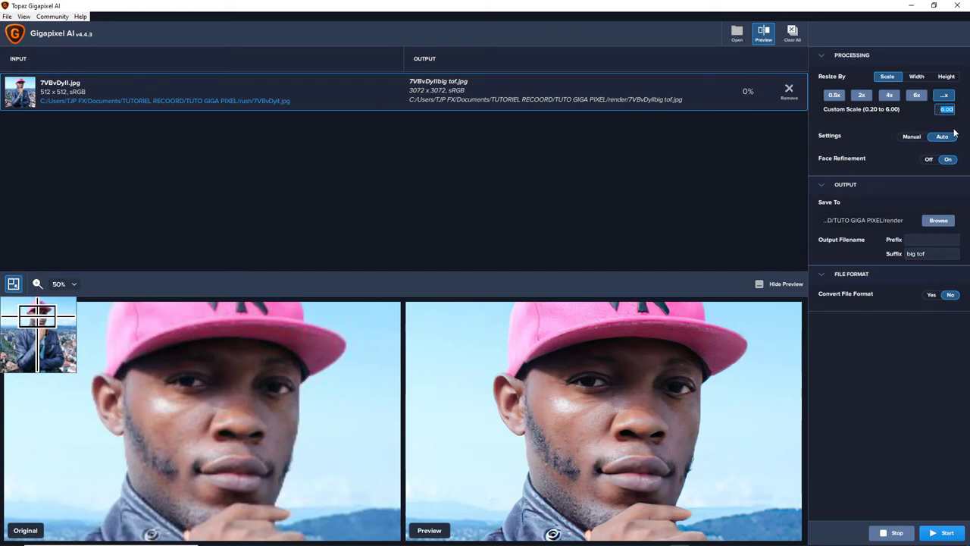
left_click(912, 137)
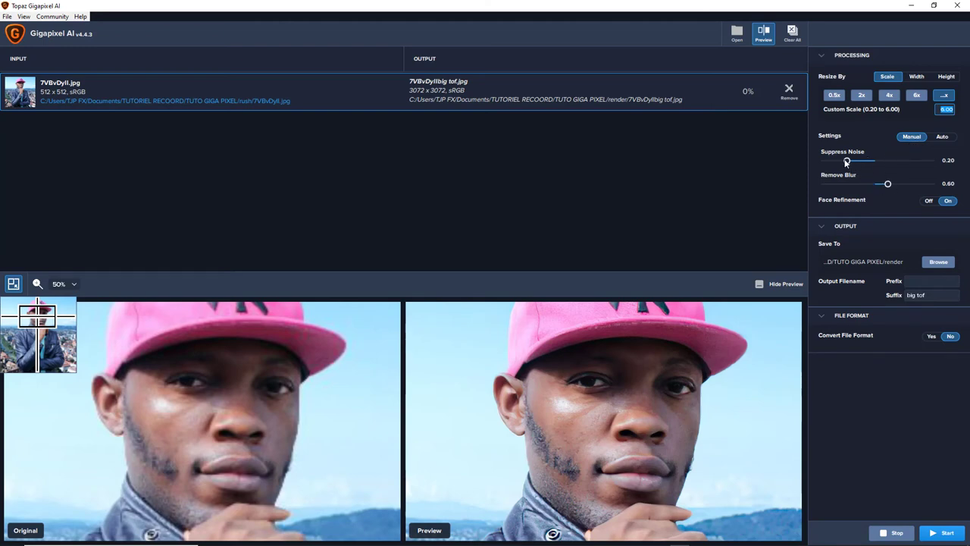
left_click(933, 139)
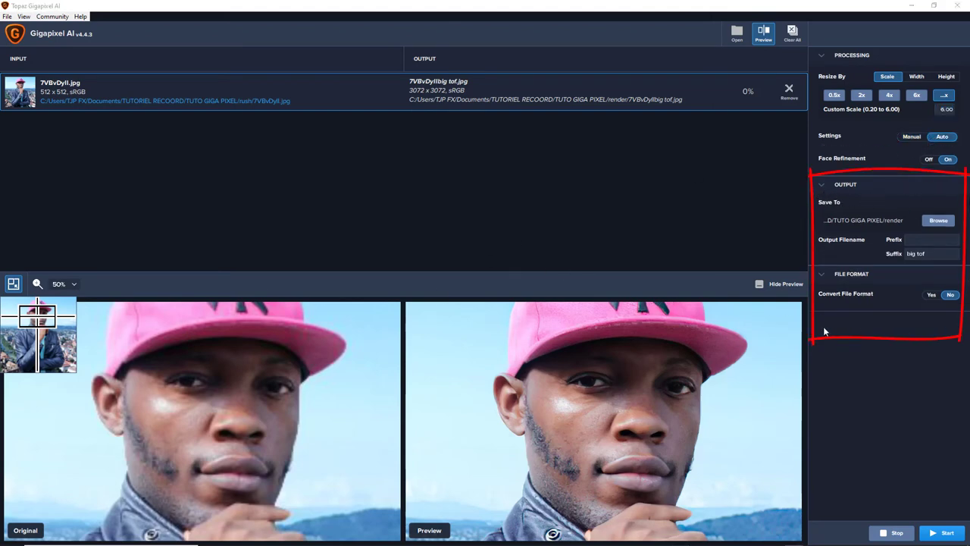
Step: Set the output location to the render folder and open the colour profile conversion list
left_click(947, 220)
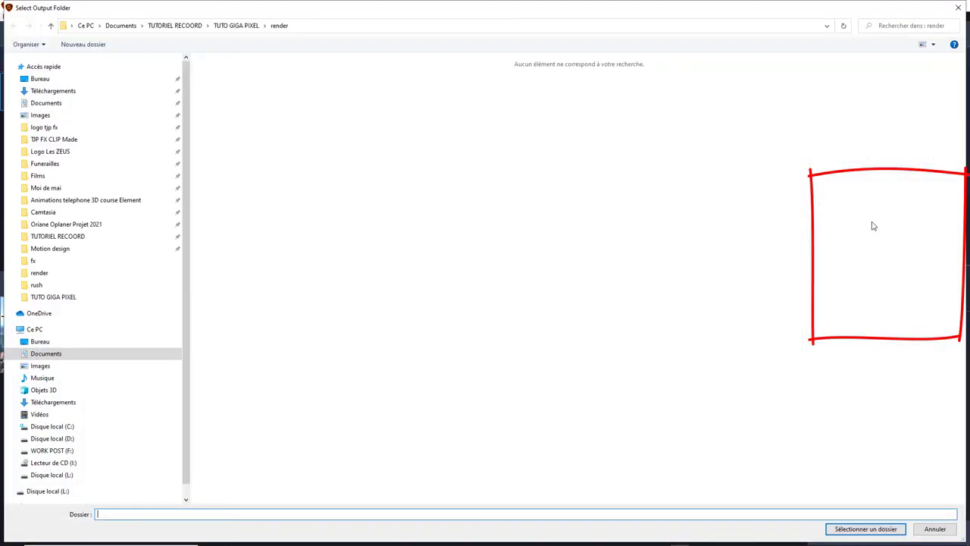
left_click(865, 528)
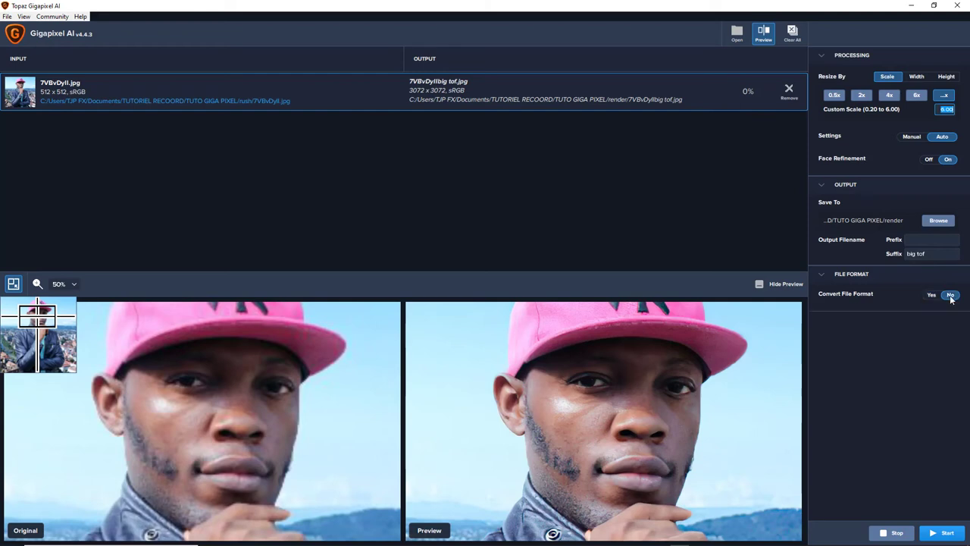
left_click(950, 369)
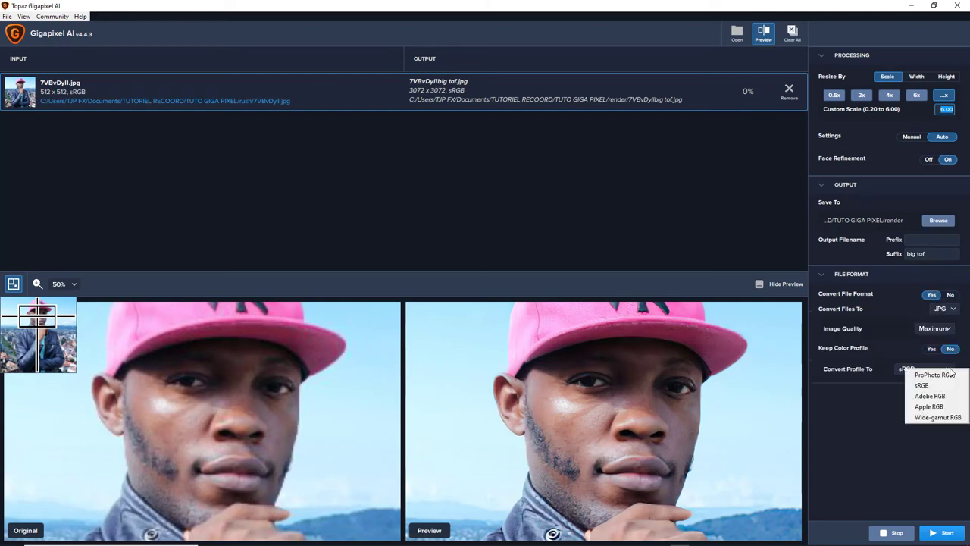